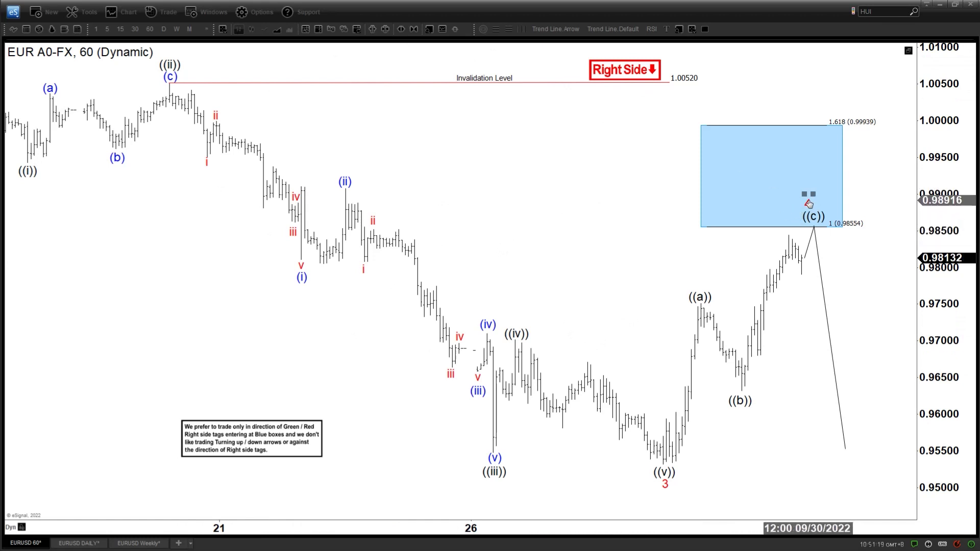
- Move the red '4' label onto the ((c)) peak at the edge of the blue box
{"action": "left_click_drag", "start_coordinate": [809, 204], "coordinate": [818, 205]}
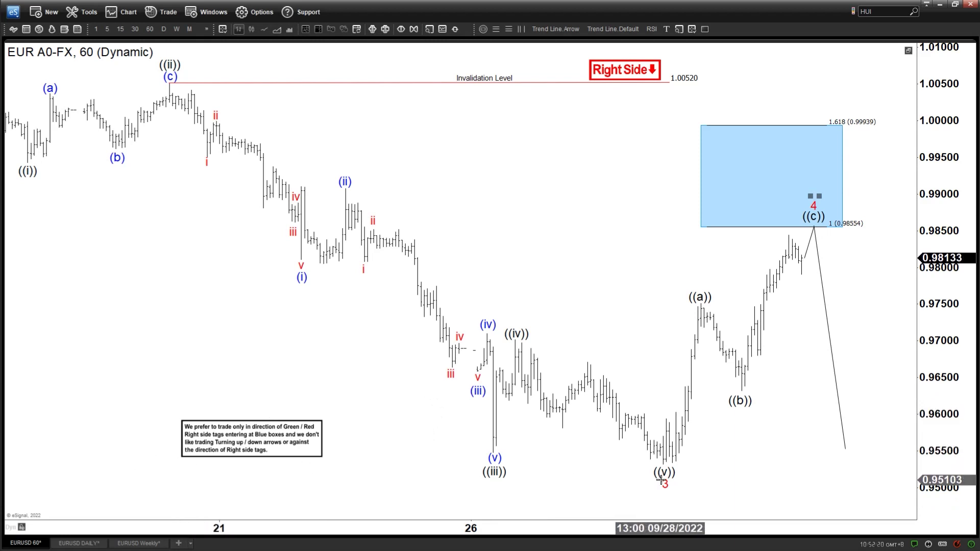
- Place a red wave 4 label at the latest bounce on the EURUSD daily chart
{"action": "left_click", "coordinate": [79, 543]}
{"action": "left_click_drag", "start_coordinate": [765, 479], "coordinate": [765, 435]}
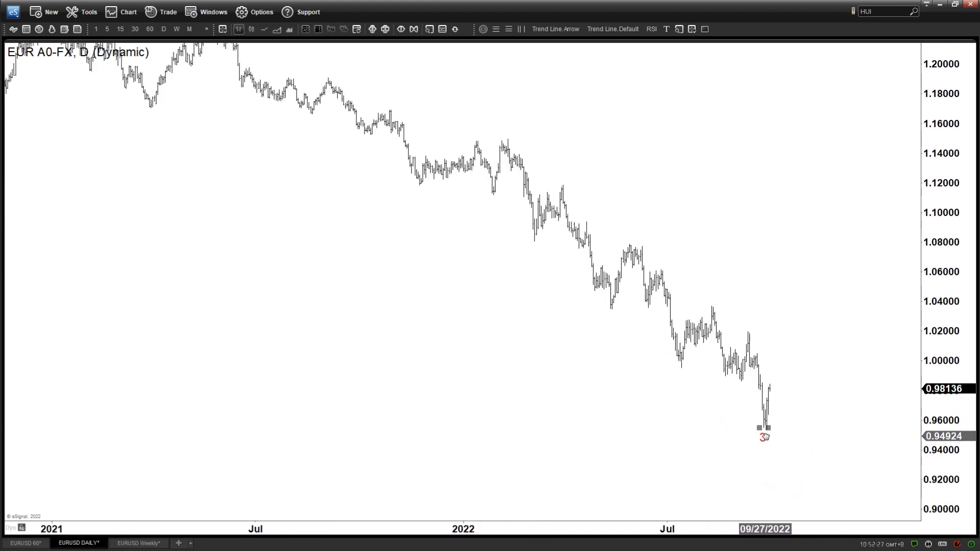
{"action": "left_click", "coordinate": [25, 543]}
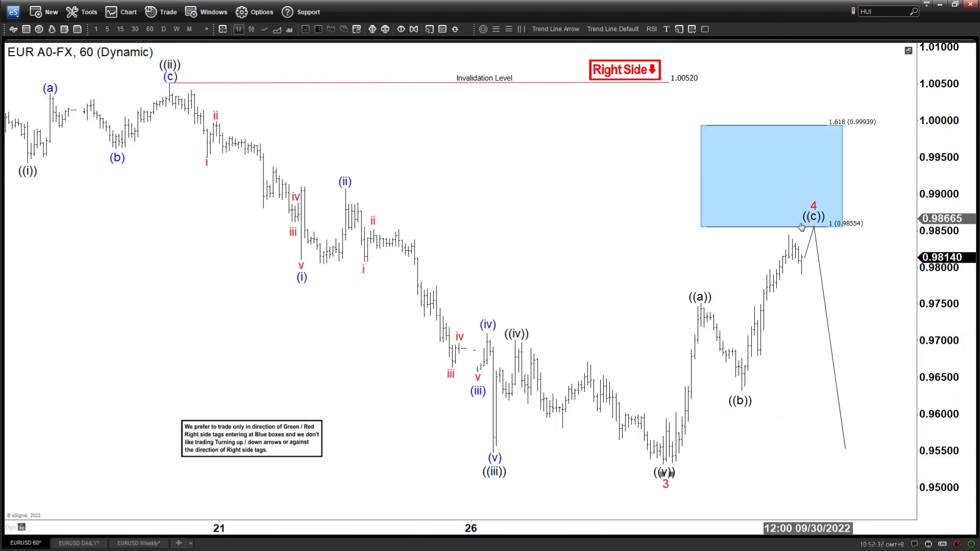
{"action": "left_click", "coordinate": [80, 543]}
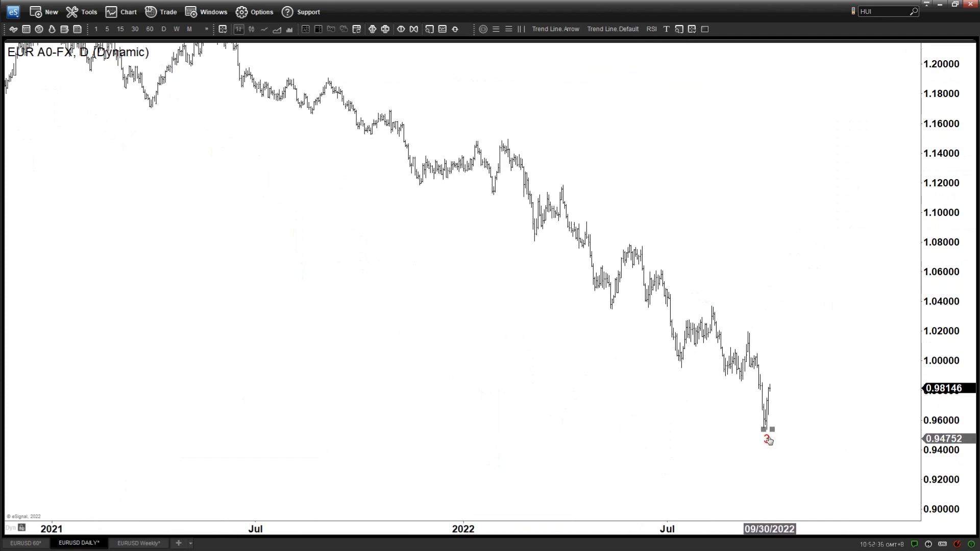
{"action": "left_click", "coordinate": [782, 373]}
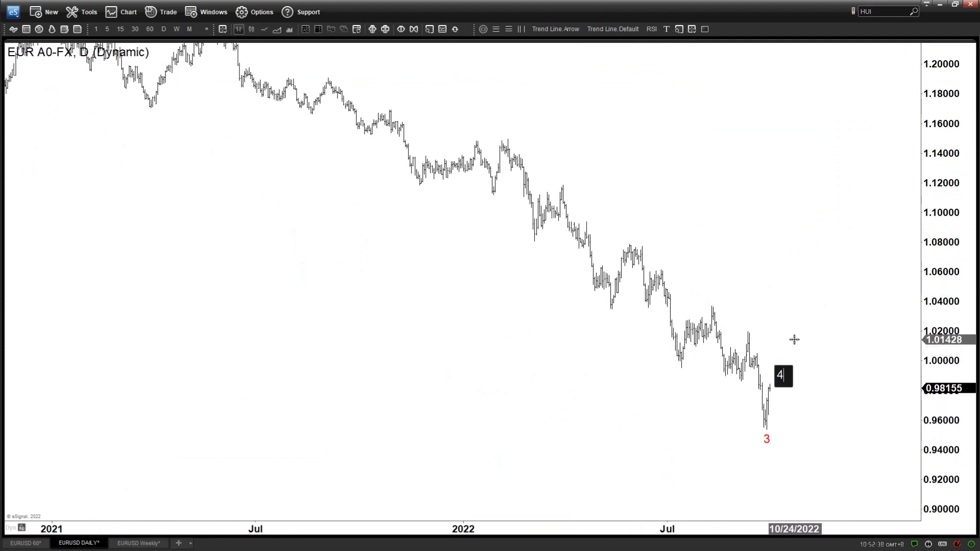
- Draw a Trend Line.Default projection down from wave 4 toward about 0.925
{"action": "left_click", "coordinate": [612, 29]}
{"action": "left_click_drag", "start_coordinate": [793, 455], "coordinate": [786, 471]}
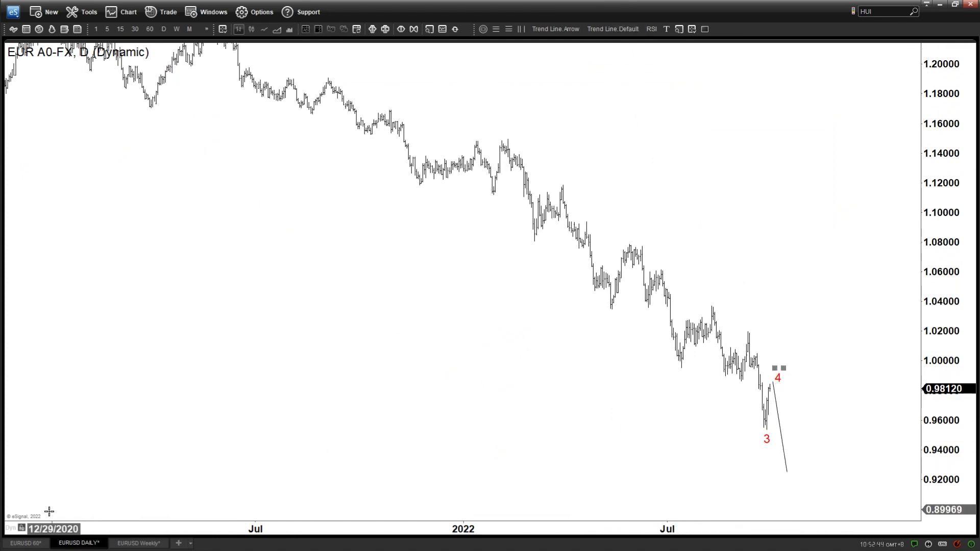
{"action": "left_click", "coordinate": [23, 543]}
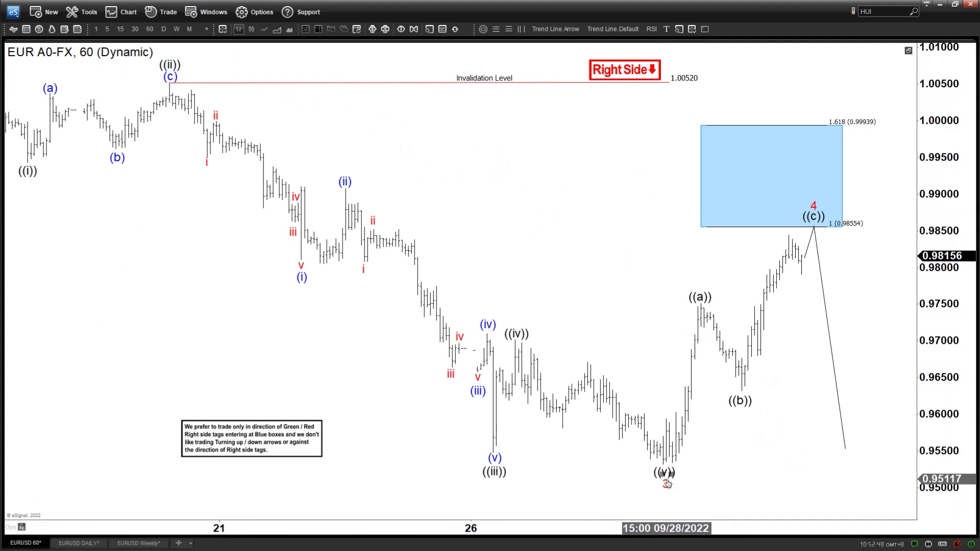
{"action": "left_click", "coordinate": [79, 543]}
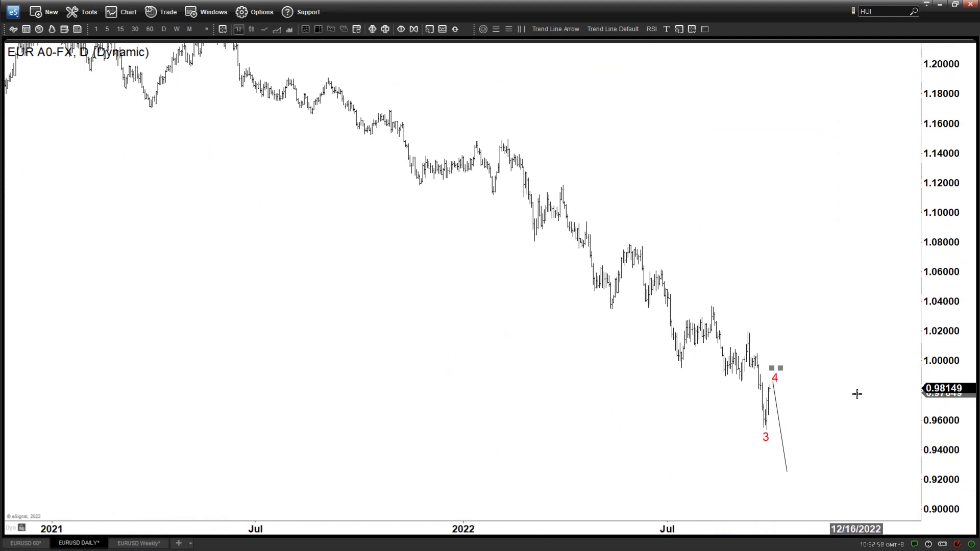
- Copy the '4' label onto the September high and relabel it '2'
{"action": "left_click_drag", "start_coordinate": [777, 376], "coordinate": [753, 320]}
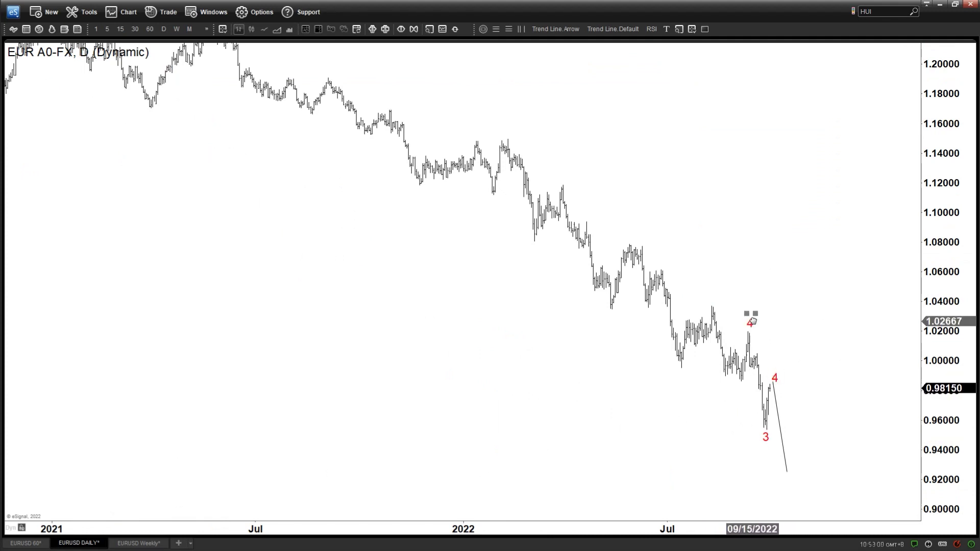
{"action": "double_click", "coordinate": [748, 321]}
{"action": "type", "text": "2"}
{"action": "key", "text": "Return"}
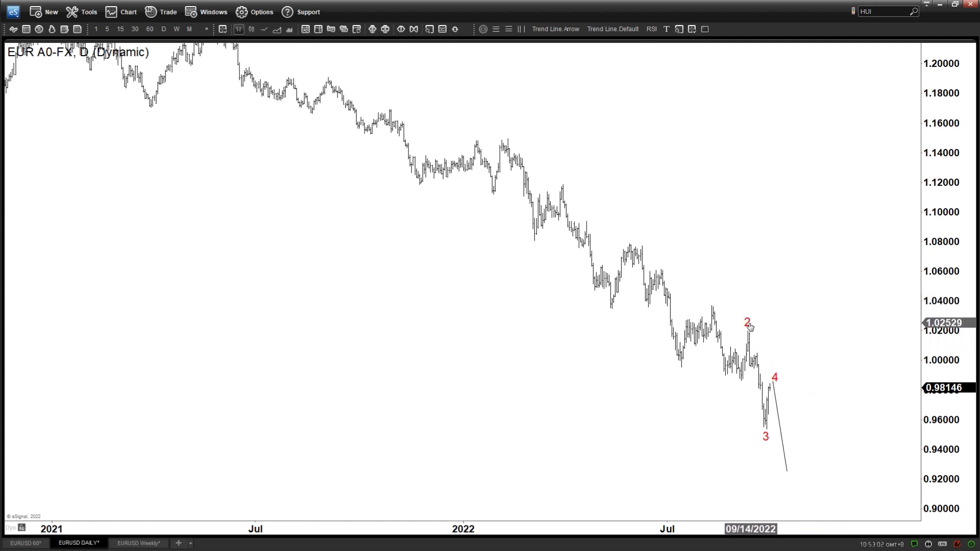
- Add wave '1' at the low near 0.983 and an '8.11' note above the July high
{"action": "left_click_drag", "start_coordinate": [748, 325], "coordinate": [740, 390]}
{"action": "double_click", "coordinate": [742, 388]}
{"action": "type", "text": "1"}
{"action": "key", "text": "Return"}
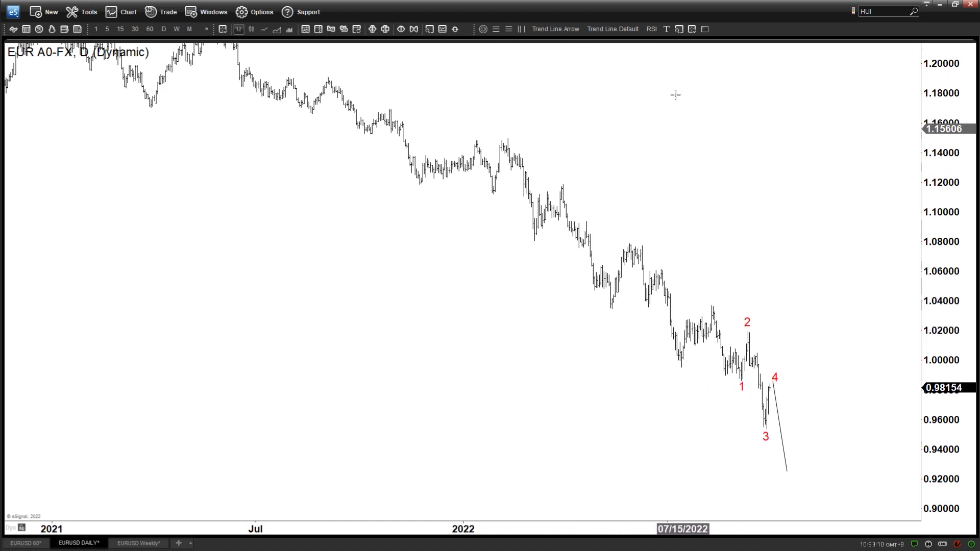
{"action": "left_click", "coordinate": [712, 290]}
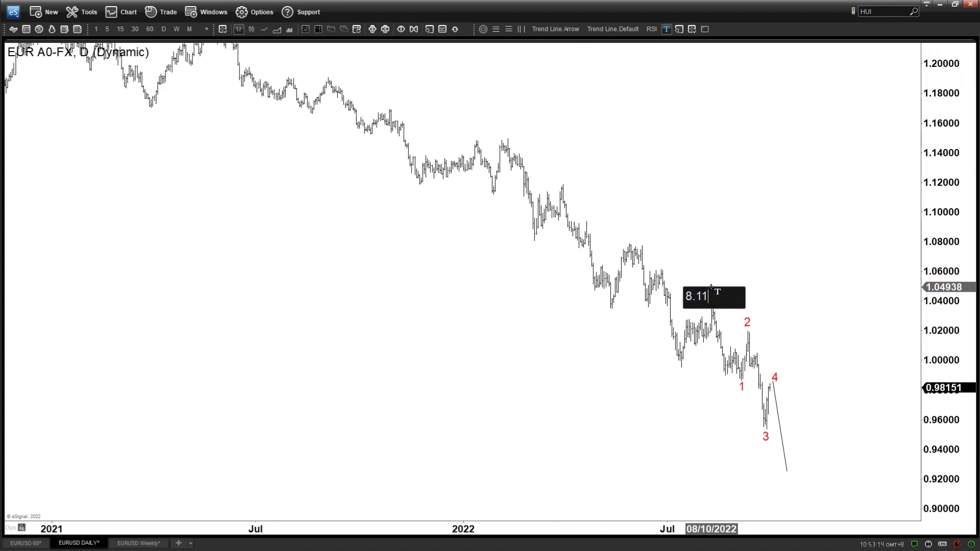
{"action": "key", "text": "Return"}
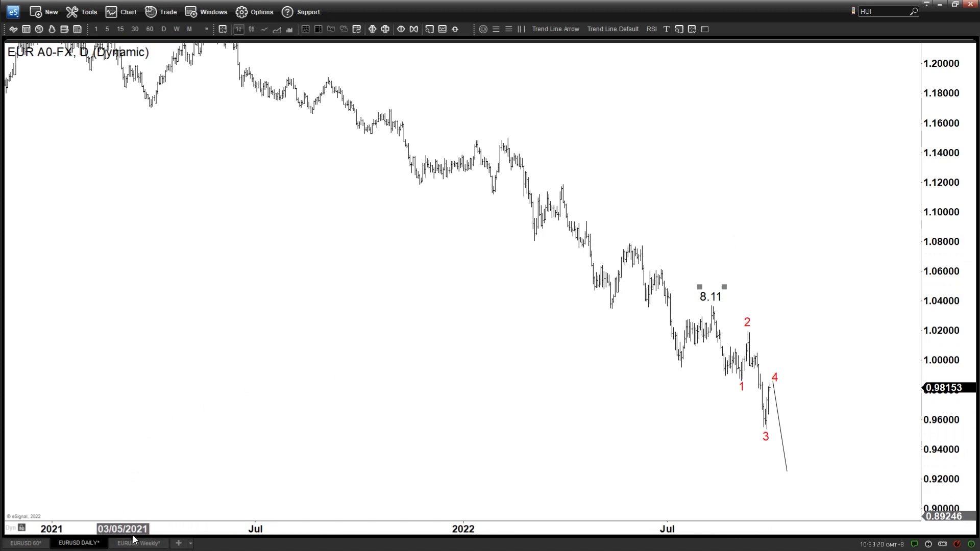
- Open the EURUSD Weekly chart and zoom and pan it to show roughly 2014–2022
{"action": "left_click", "coordinate": [134, 539]}
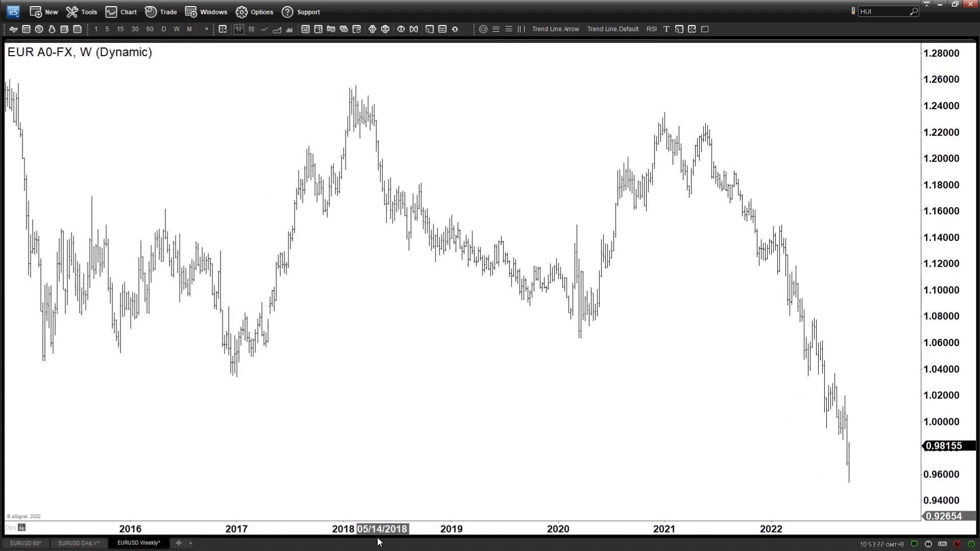
{"action": "scroll", "coordinate": [378, 541], "scroll_direction": "down", "scroll_amount": 5}
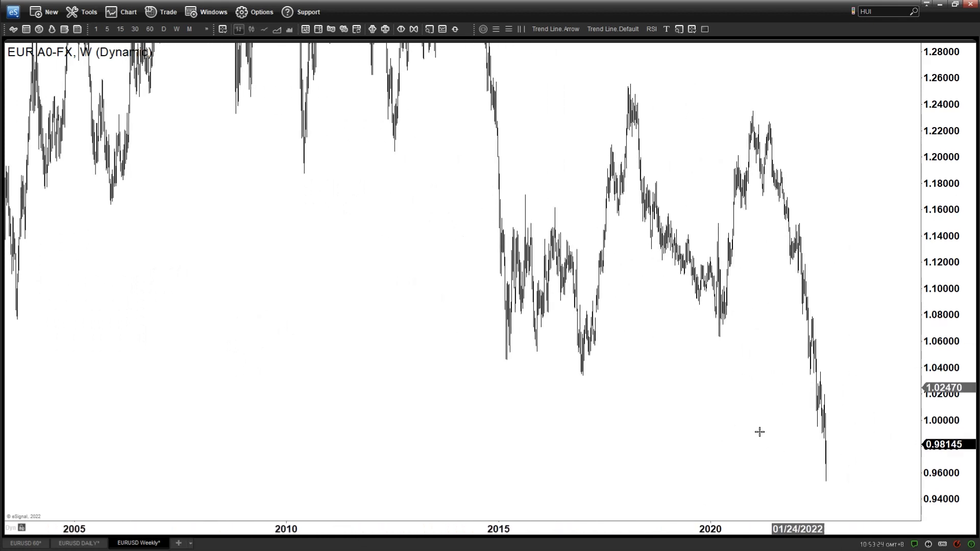
{"action": "scroll", "coordinate": [580, 505], "scroll_direction": "up", "scroll_amount": 5}
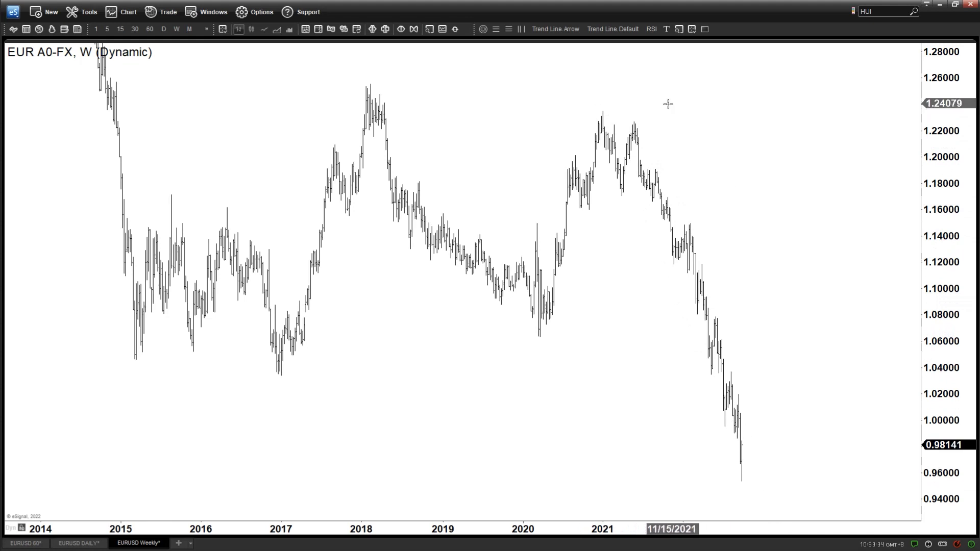
{"action": "left_click_drag", "start_coordinate": [757, 413], "coordinate": [766, 226]}
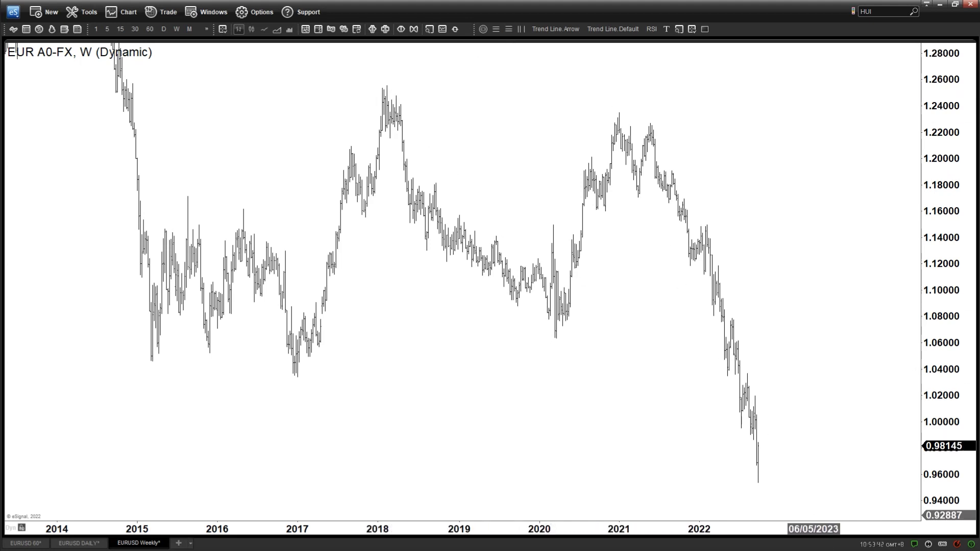
{"action": "left_click", "coordinate": [508, 29]}
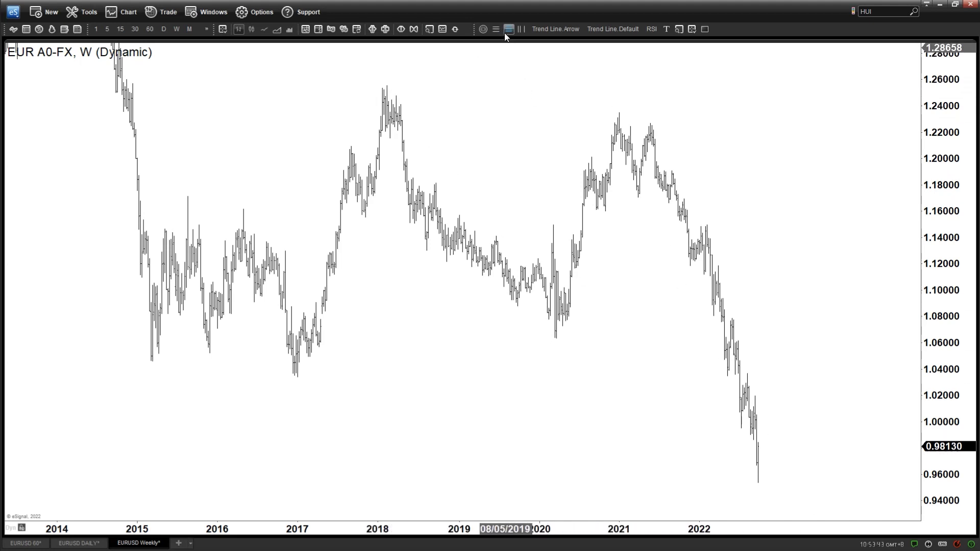
{"action": "left_click", "coordinate": [387, 84]}
{"action": "left_click", "coordinate": [570, 337]}
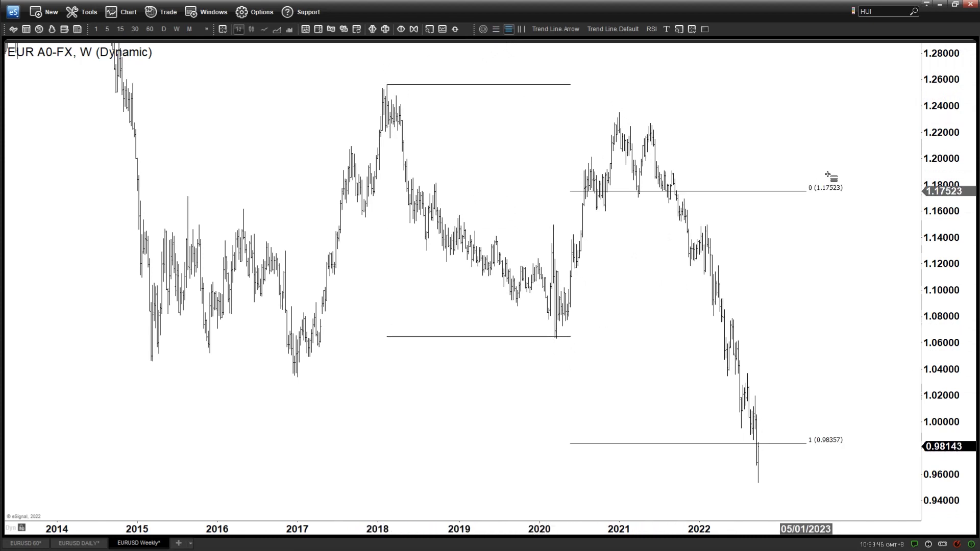
{"action": "left_click", "coordinate": [840, 113]}
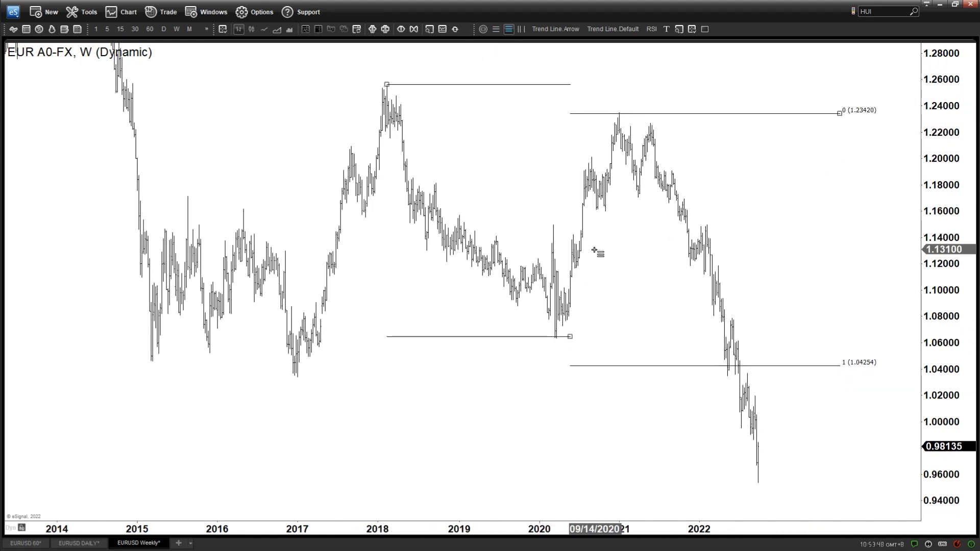
{"action": "left_click_drag", "start_coordinate": [569, 335], "coordinate": [568, 337]}
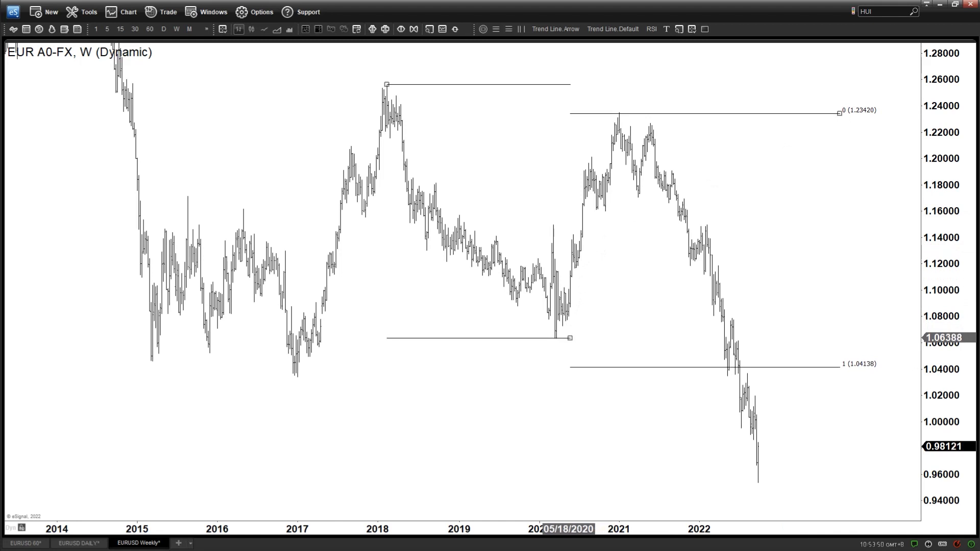
{"action": "left_click_drag", "start_coordinate": [617, 379], "coordinate": [630, 387]}
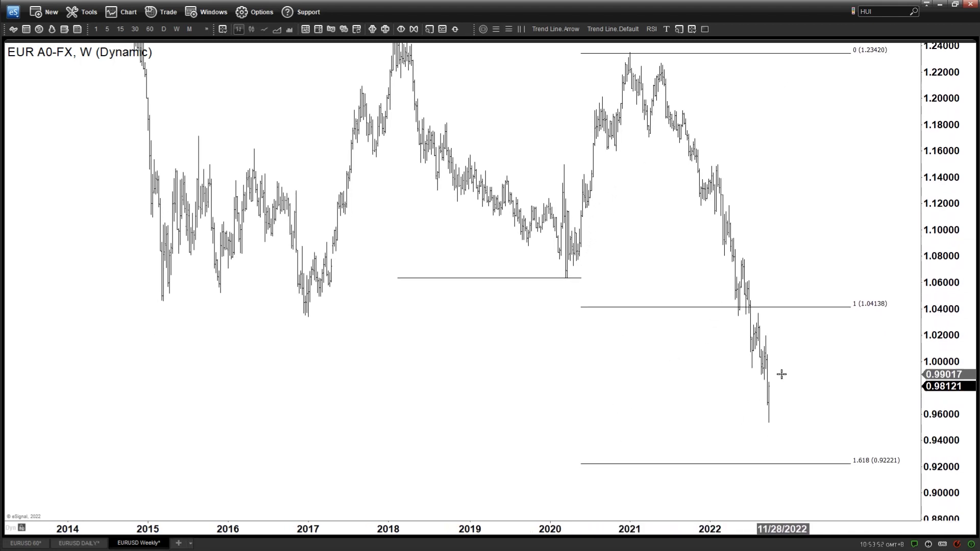
{"action": "left_click_drag", "start_coordinate": [779, 195], "coordinate": [763, 275]}
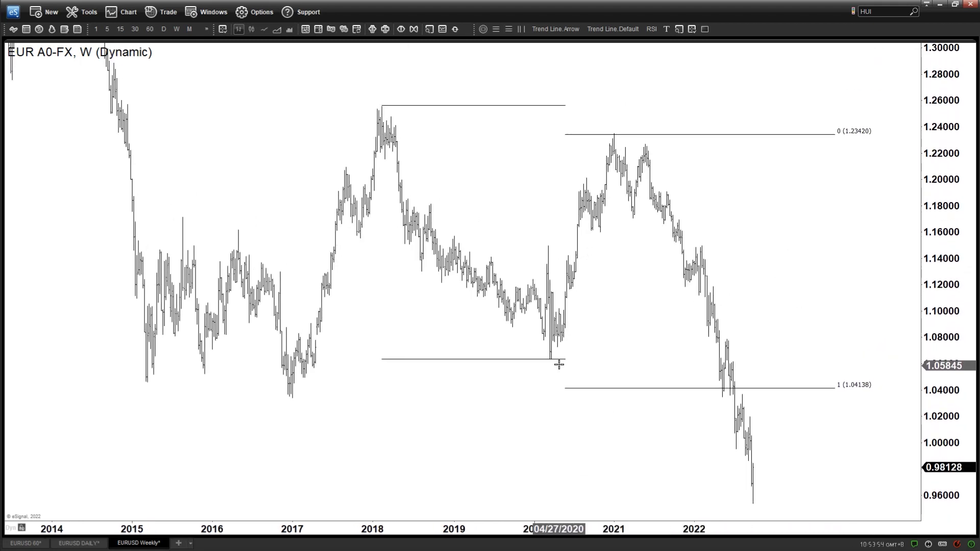
{"action": "left_click_drag", "start_coordinate": [563, 360], "coordinate": [538, 327]}
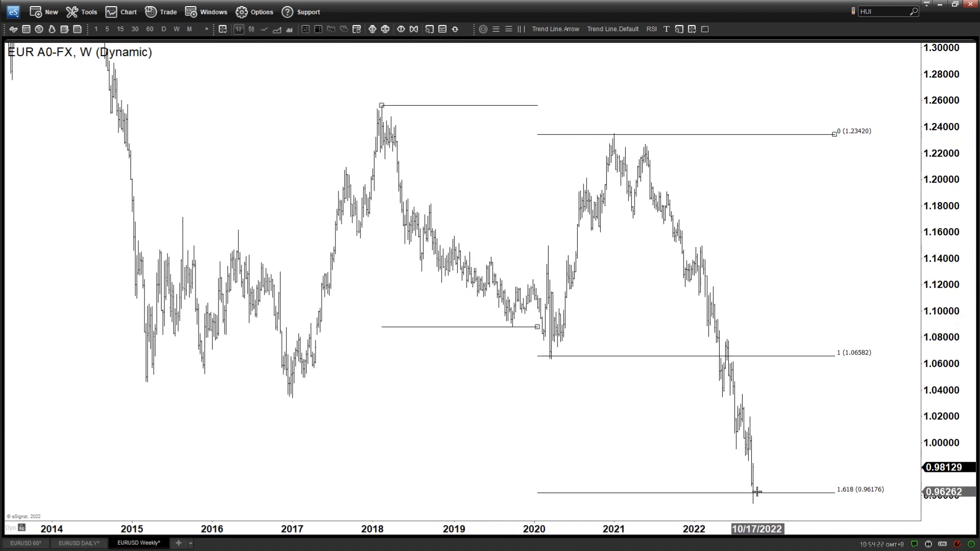
{"action": "scroll", "coordinate": [807, 466], "scroll_direction": "down", "scroll_amount": 1}
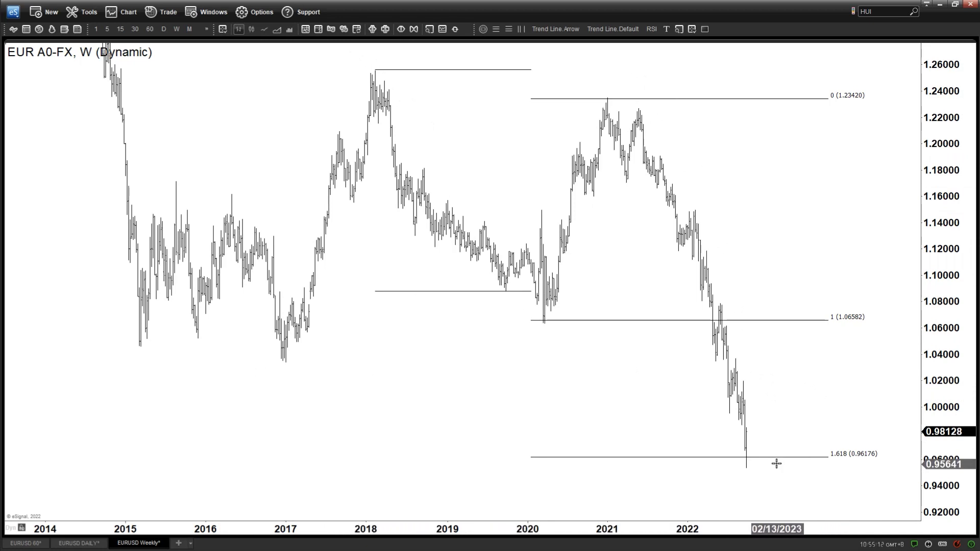
- On the daily chart, move the wave labels and rename the latest low's label to '5'
{"action": "left_click", "coordinate": [82, 543]}
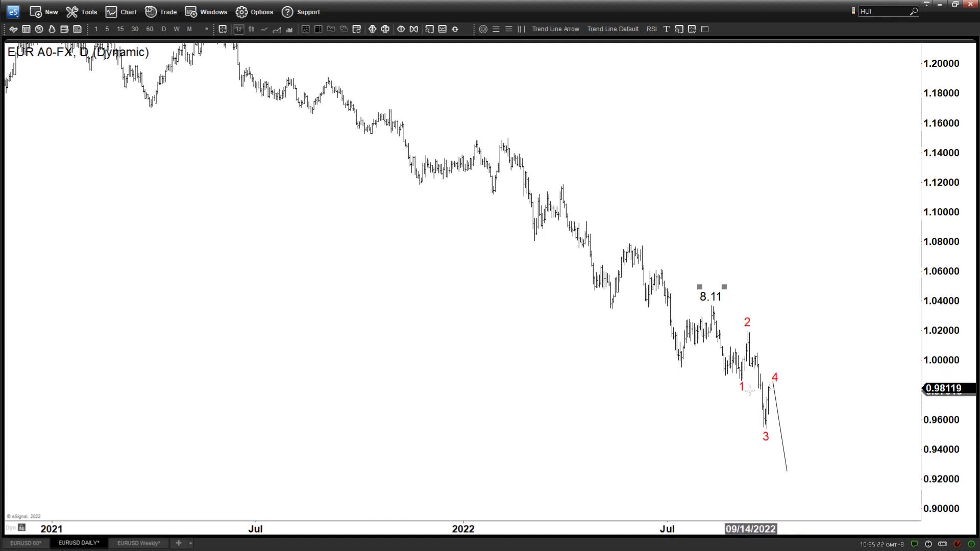
{"action": "left_click_drag", "start_coordinate": [741, 391], "coordinate": [660, 457]}
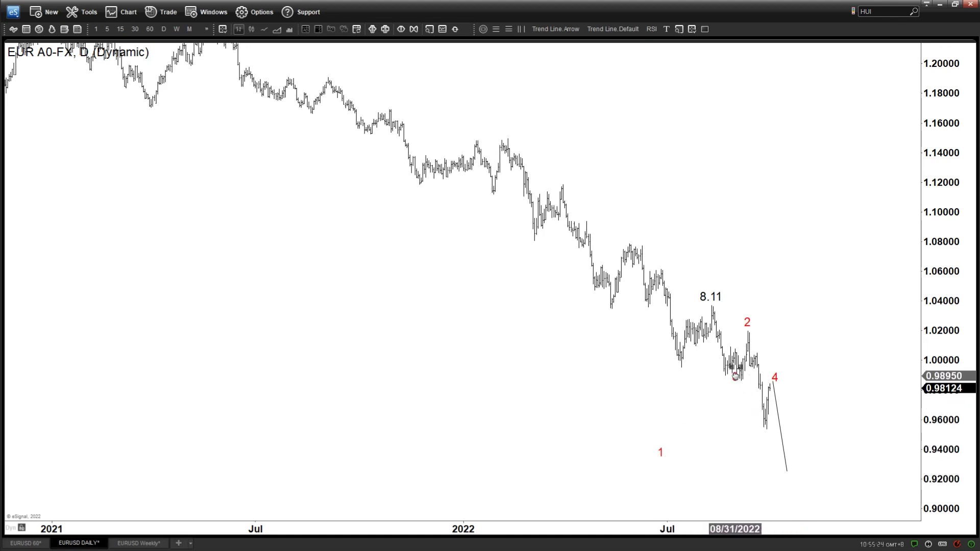
{"action": "mouse_move", "coordinate": [750, 323]}
{"action": "left_mouse_down"}
{"action": "mouse_move", "coordinate": [796, 346]}
{"action": "mouse_move", "coordinate": [747, 319]}
{"action": "left_mouse_up"}
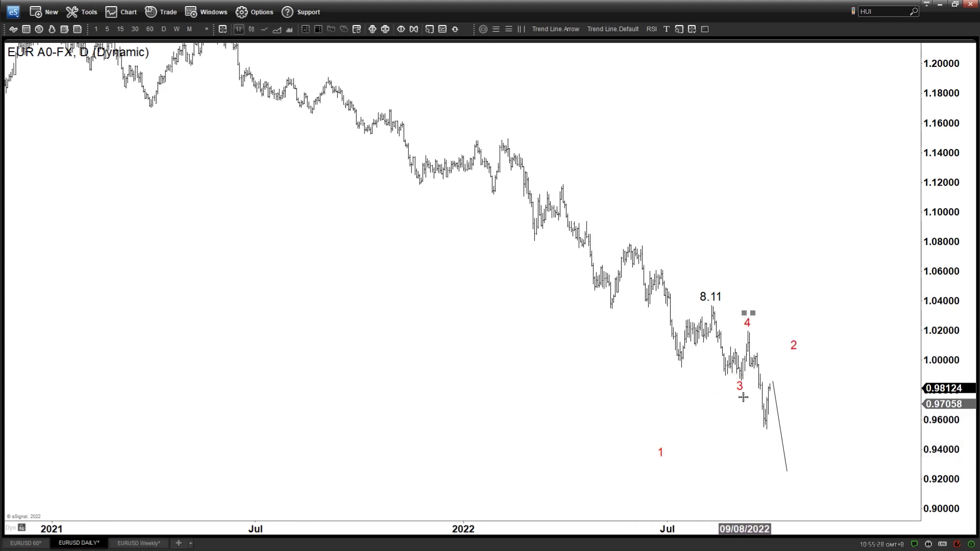
{"action": "left_click_drag", "start_coordinate": [753, 430], "coordinate": [767, 437]}
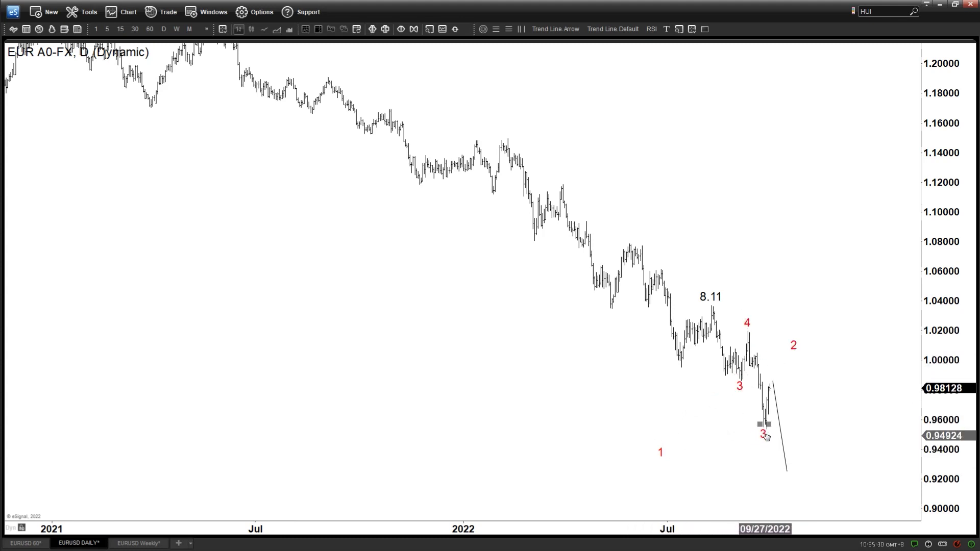
{"action": "double_click", "coordinate": [767, 438]}
{"action": "type", "text": "5"}
{"action": "key", "text": "Return"}
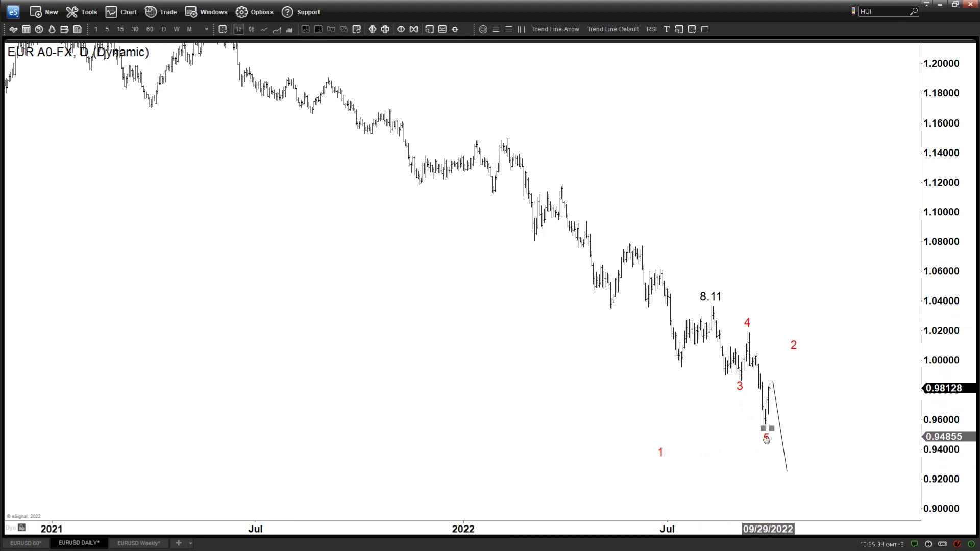
- Put '5' below the latest low, '1' on the early September dip, '2' on the peak
{"action": "left_click_drag", "start_coordinate": [766, 439], "coordinate": [747, 465]}
{"action": "left_click_drag", "start_coordinate": [740, 389], "coordinate": [613, 401]}
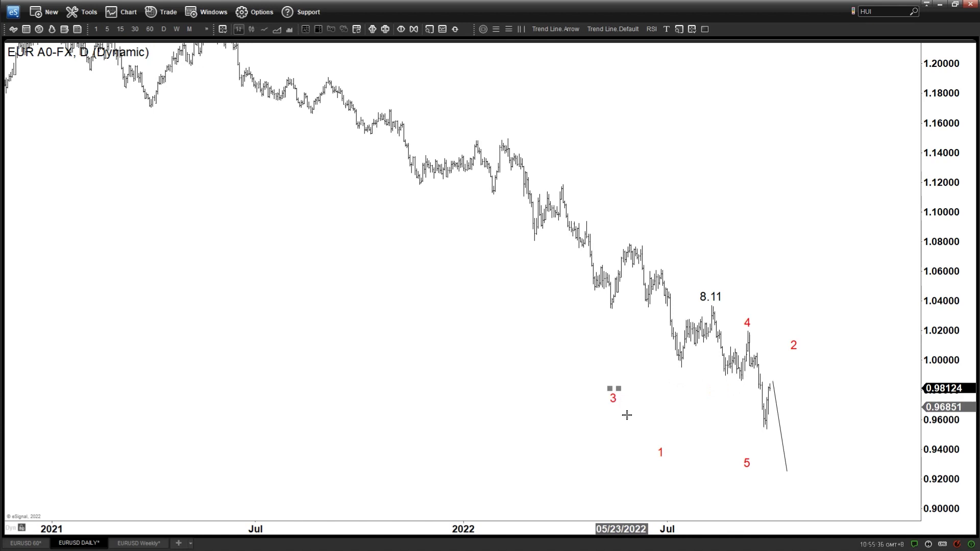
{"action": "left_click_drag", "start_coordinate": [660, 453], "coordinate": [740, 387]}
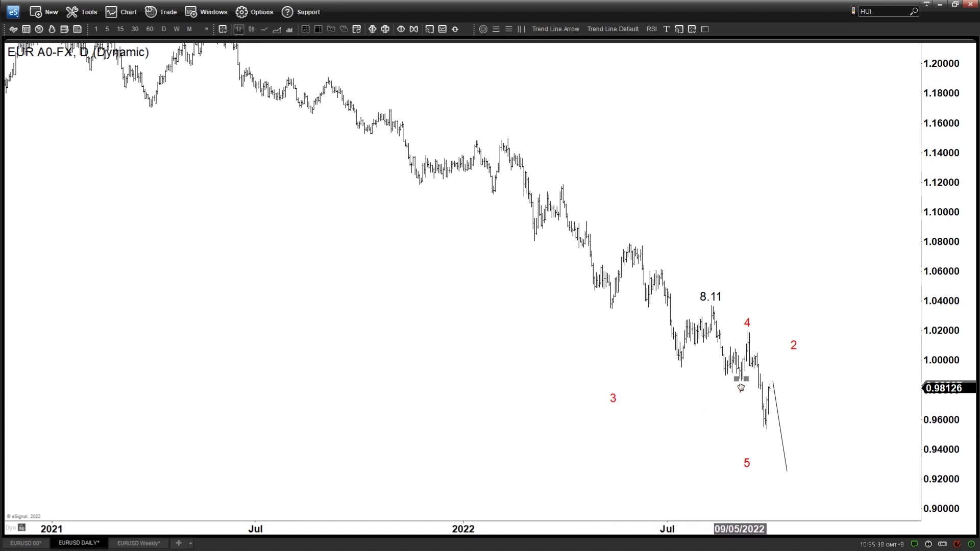
{"action": "mouse_move", "coordinate": [746, 321]}
{"action": "left_mouse_down"}
{"action": "mouse_move", "coordinate": [824, 321]}
{"action": "mouse_move", "coordinate": [755, 321]}
{"action": "left_mouse_up"}
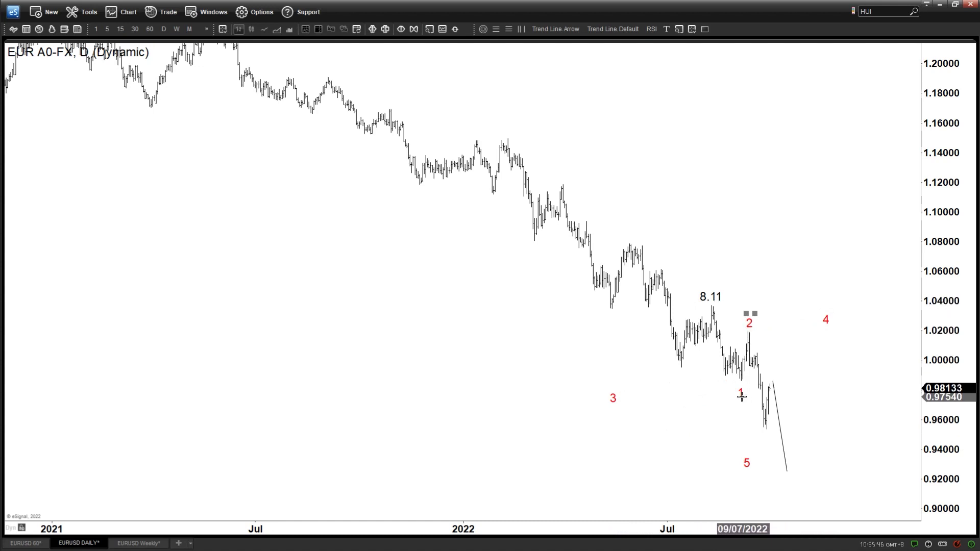
{"action": "left_click_drag", "start_coordinate": [742, 397], "coordinate": [742, 391]}
{"action": "left_click_drag", "start_coordinate": [613, 395], "coordinate": [592, 449]}
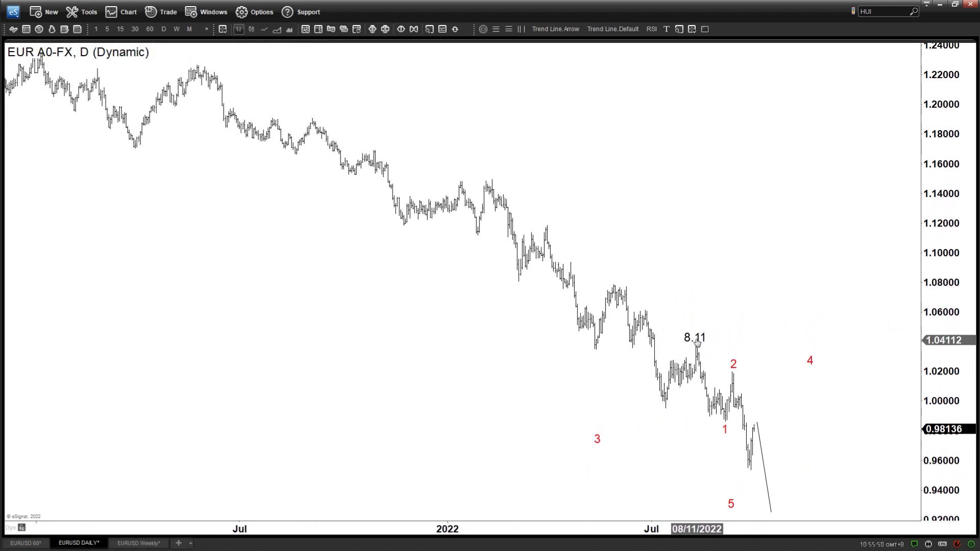
- Raise the 8.11 note, reposition daily wave labels 1–4, then return to the 60-minute chart
{"action": "left_click_drag", "start_coordinate": [700, 353], "coordinate": [696, 326]}
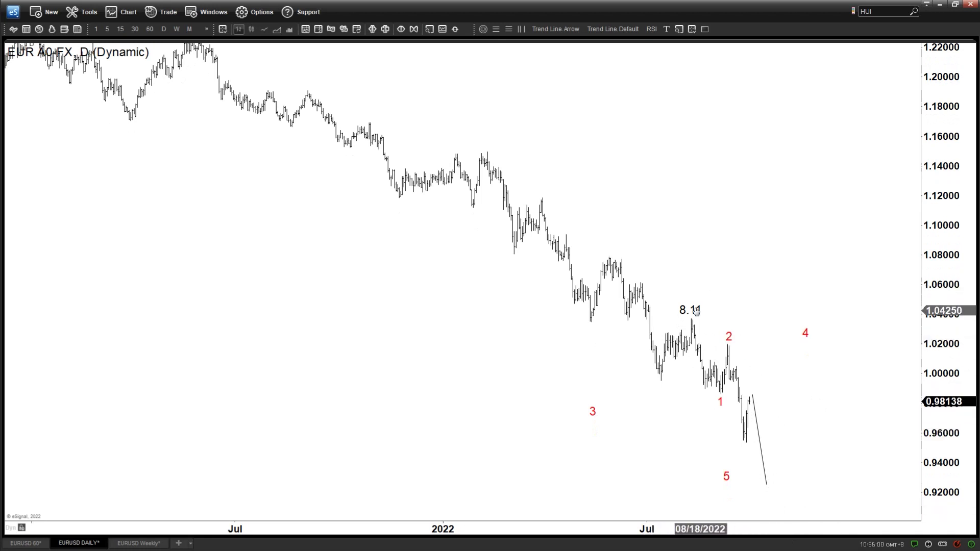
{"action": "left_click_drag", "start_coordinate": [691, 310], "coordinate": [698, 263]}
{"action": "left_click_drag", "start_coordinate": [720, 401], "coordinate": [554, 416]}
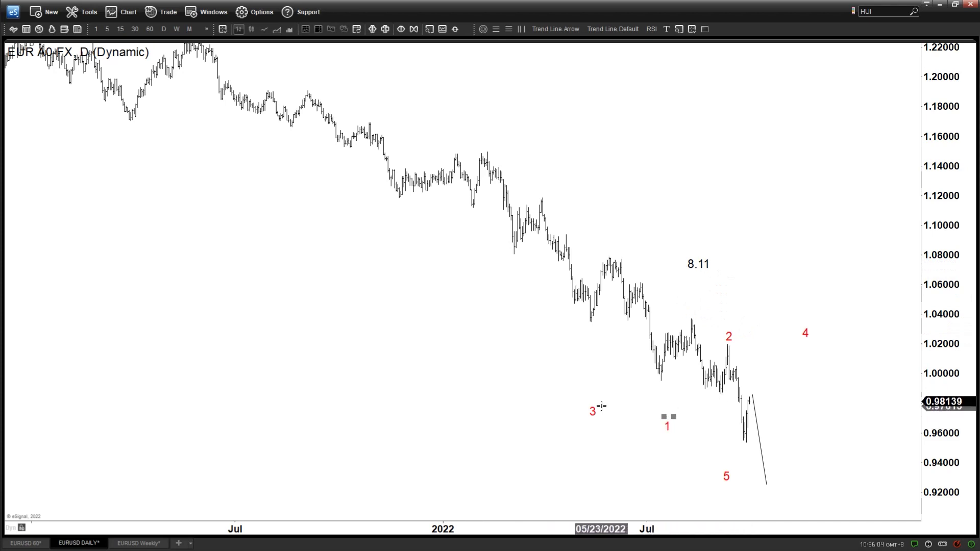
{"action": "left_click_drag", "start_coordinate": [668, 410], "coordinate": [719, 398]}
{"action": "mouse_move", "coordinate": [730, 334]}
{"action": "left_mouse_down"}
{"action": "mouse_move", "coordinate": [781, 313]}
{"action": "mouse_move", "coordinate": [796, 330]}
{"action": "mouse_move", "coordinate": [730, 335]}
{"action": "left_mouse_up"}
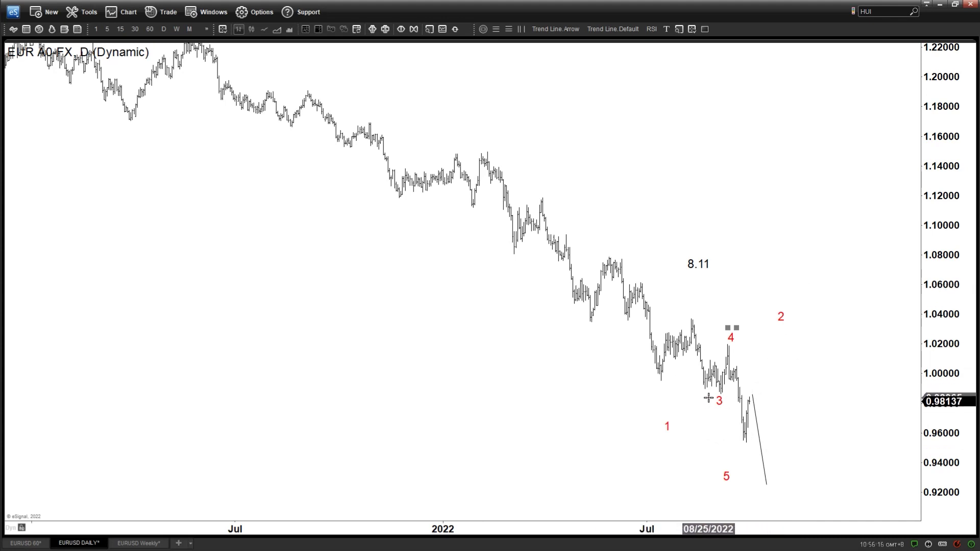
{"action": "left_click", "coordinate": [31, 543]}
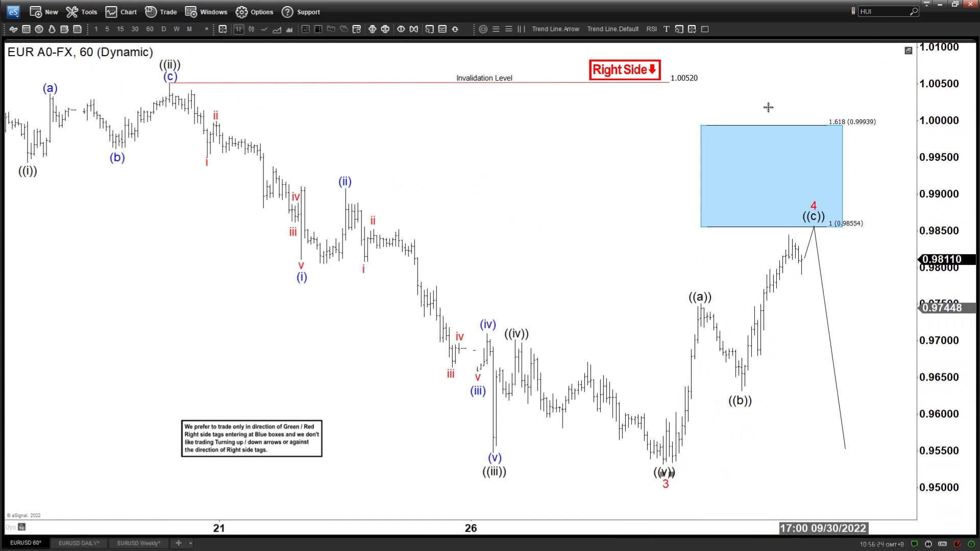
- Sketch an arrowed line from the ((c)) peak, then settle daily labels 1–4 and the 8.11 note
{"action": "left_click", "coordinate": [561, 29]}
{"action": "left_click_drag", "start_coordinate": [814, 226], "coordinate": [808, 142]}
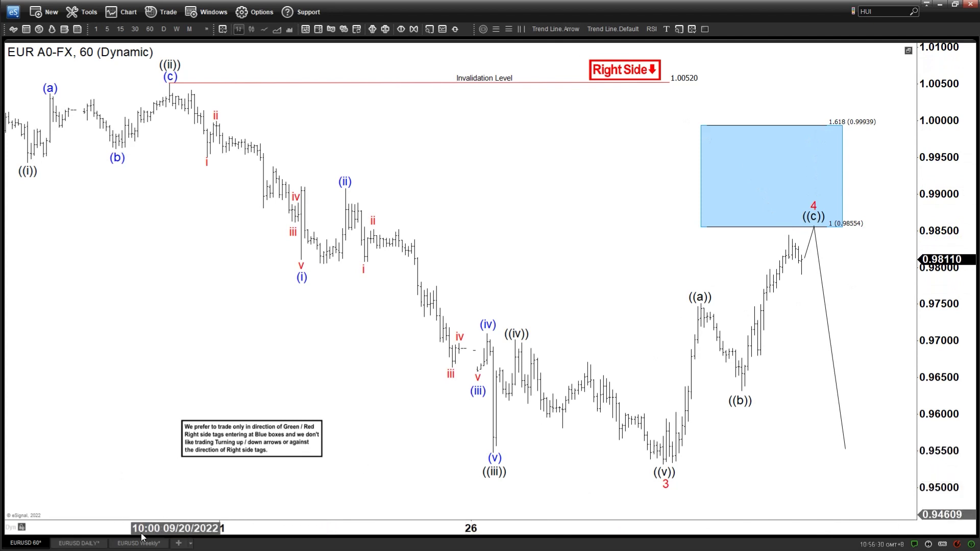
{"action": "left_click", "coordinate": [62, 544]}
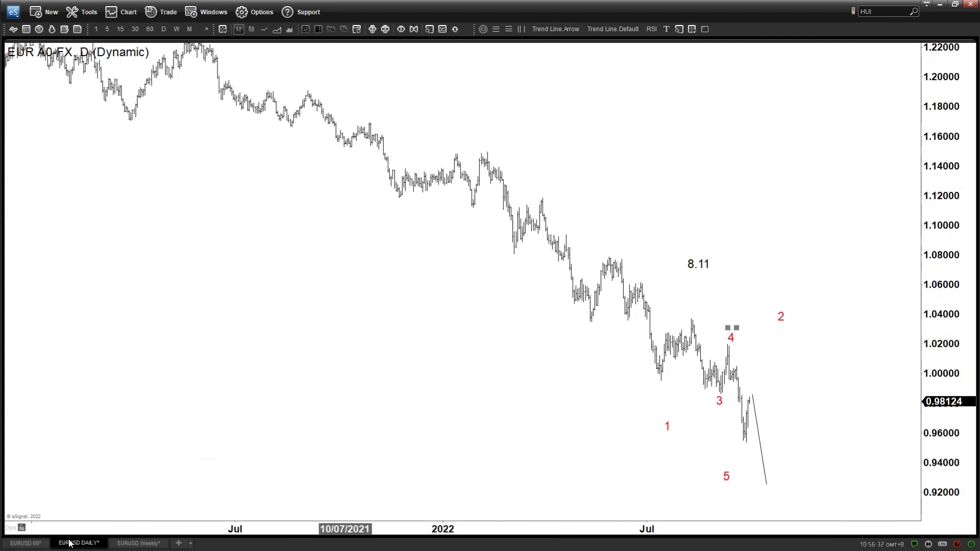
{"action": "left_click_drag", "start_coordinate": [722, 405], "coordinate": [746, 453]}
{"action": "left_click_drag", "start_coordinate": [730, 339], "coordinate": [772, 401]}
{"action": "left_click_drag", "start_coordinate": [669, 427], "coordinate": [721, 403]}
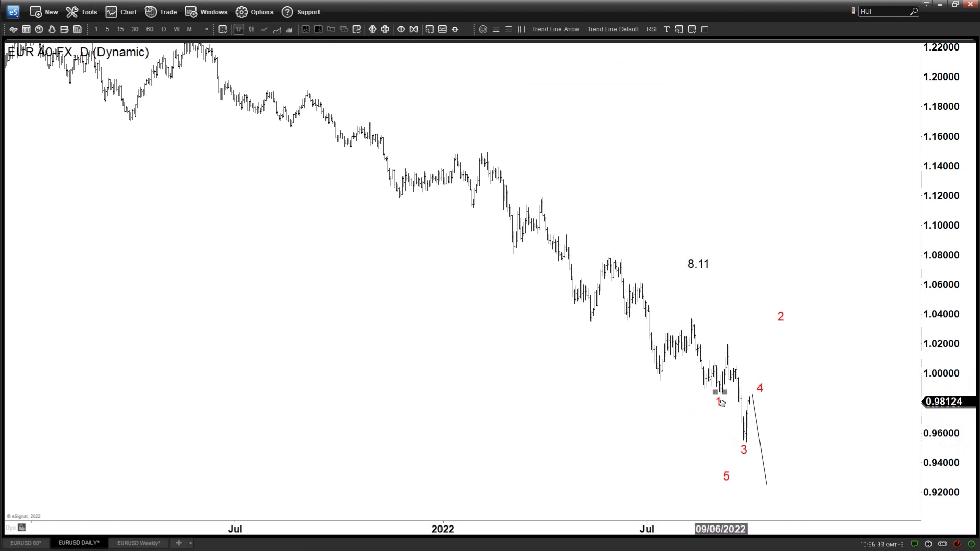
{"action": "left_click_drag", "start_coordinate": [697, 261], "coordinate": [691, 305]}
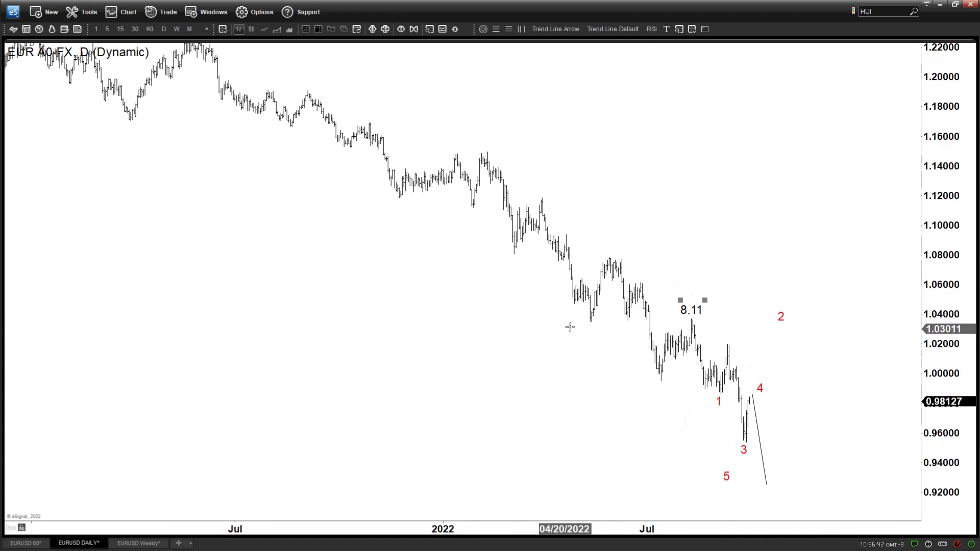
{"action": "left_click_drag", "start_coordinate": [778, 318], "coordinate": [731, 337]}
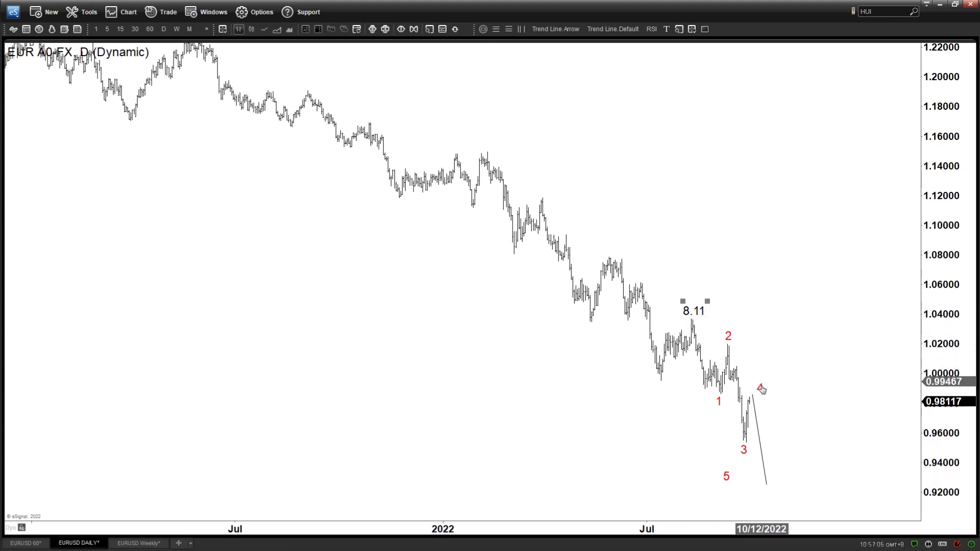
- Return to the 60-minute chart and nudge the ((c)) label up closer to the peak
{"action": "left_click", "coordinate": [170, 499]}
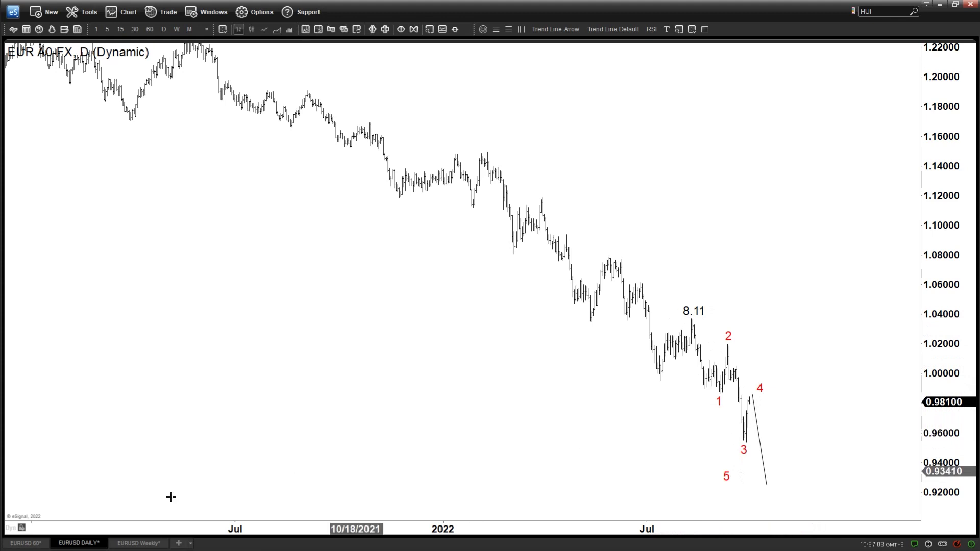
{"action": "left_click", "coordinate": [23, 543]}
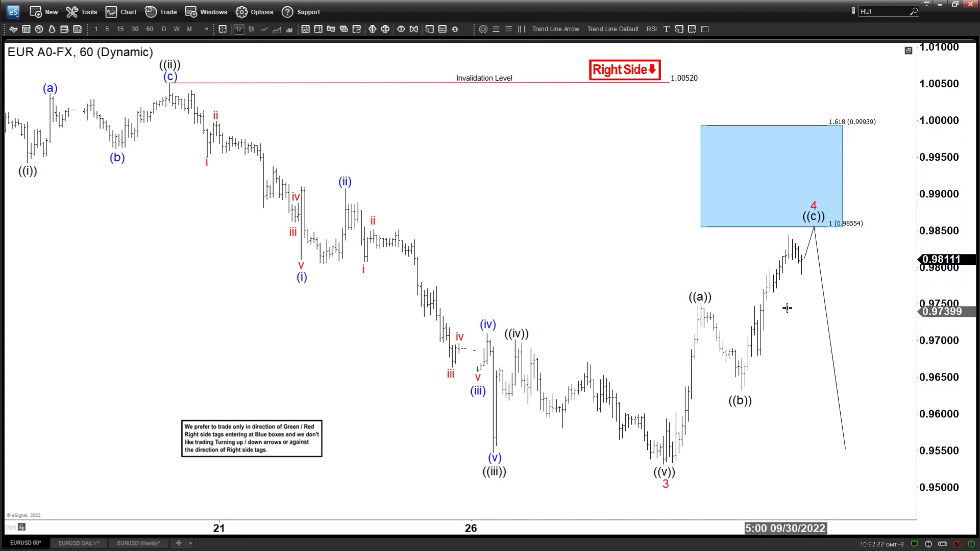
{"action": "mouse_move", "coordinate": [813, 217]}
{"action": "left_mouse_down"}
{"action": "mouse_move", "coordinate": [789, 230]}
{"action": "mouse_move", "coordinate": [806, 210]}
{"action": "mouse_move", "coordinate": [783, 219]}
{"action": "mouse_move", "coordinate": [817, 222]}
{"action": "mouse_move", "coordinate": [811, 205]}
{"action": "left_mouse_up"}
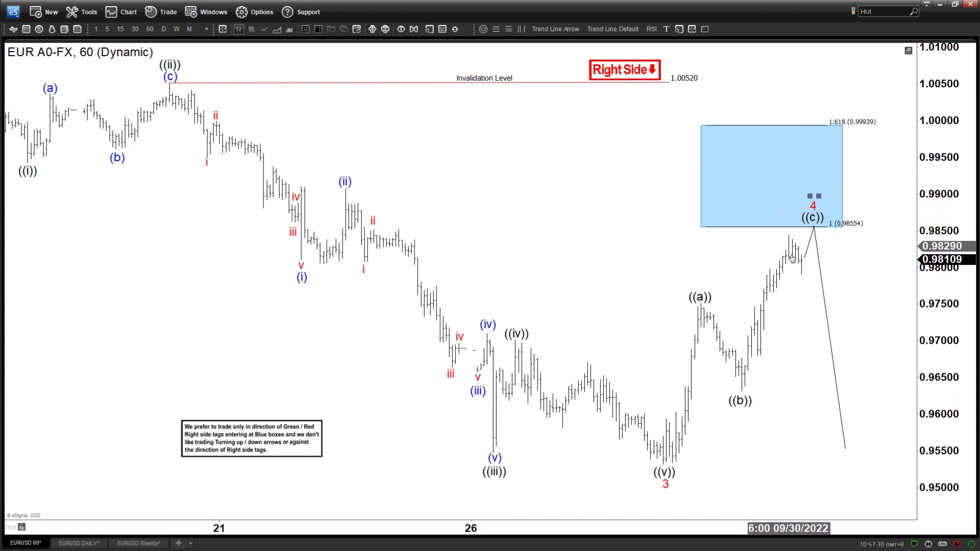